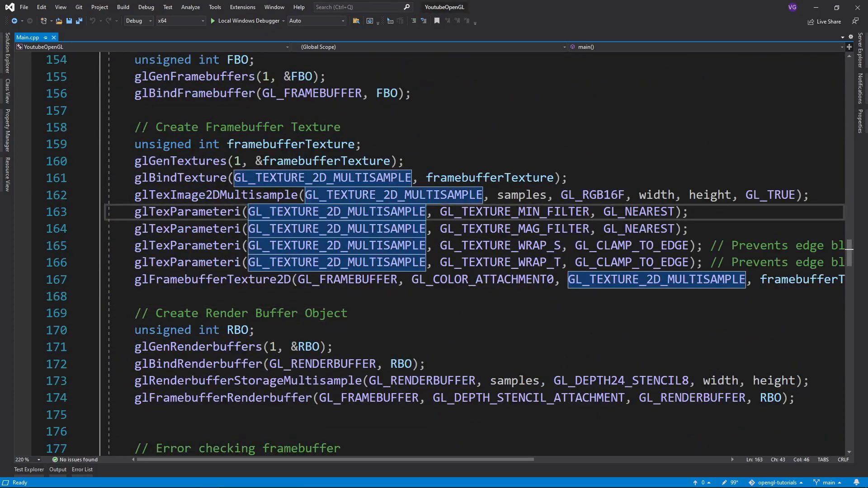
Locate framebuffer.frag under Shaders in Solution Explorer and open it beside Main.cpp
left_click_drag(134, 127, 402, 161)
scroll(400, 161, "up", 1)
left_click_drag(135, 93, 411, 144)
left_click(412, 144)
left_click(7, 62)
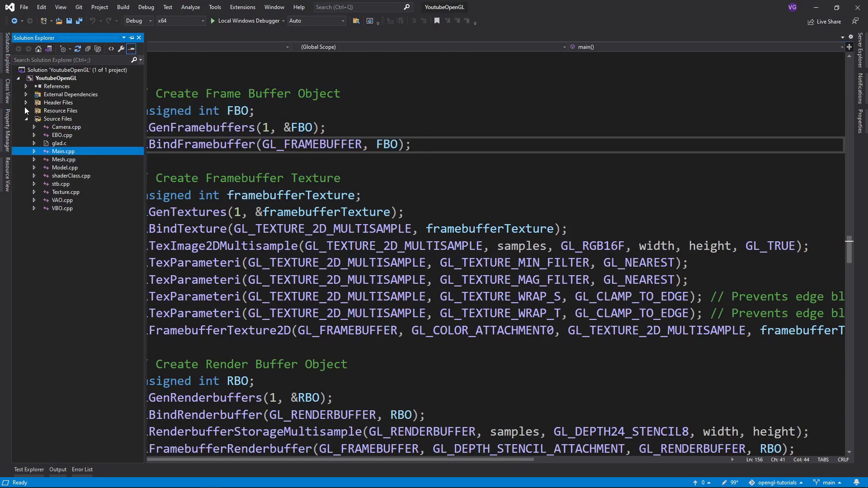
left_click(35, 119)
double_click(80, 151)
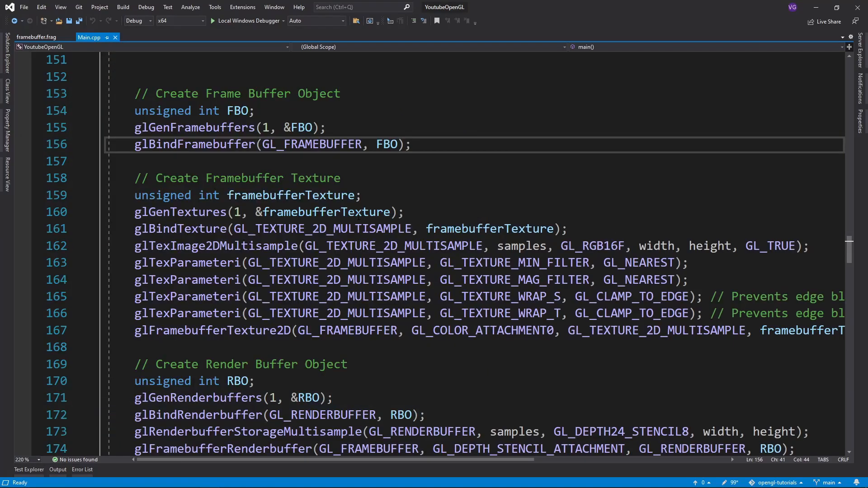
scroll(389, 297, "up", 15)
scroll(388, 296, "up", 2)
Set lightColor to vec4(100.0f, 100.0f, 100.0f, 1.0f), test-run the washed-out wall, then go to framebuffer.frag
left_click(372, 280)
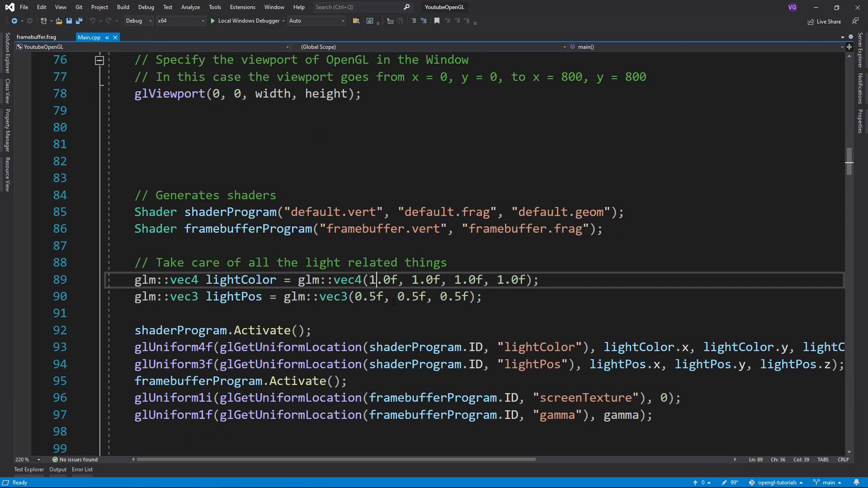
type("000000001.0")
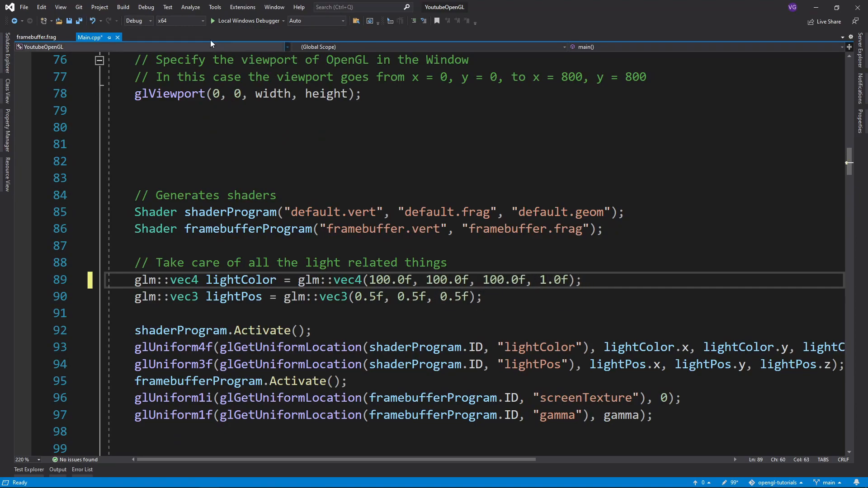
key("F5")
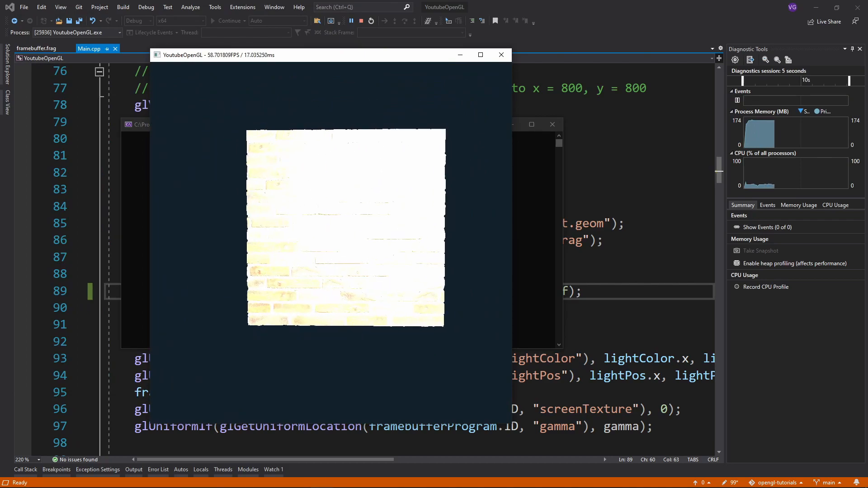
key("shift+F5")
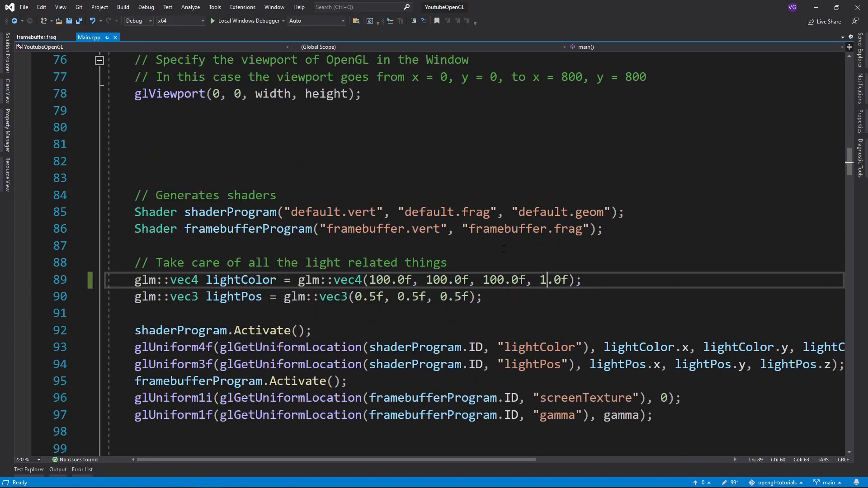
left_click(36, 47)
Change fragment to vec3 with .rgb on the texture lookup and declare float exposure = 0.1f
key("Return")
key("Return")
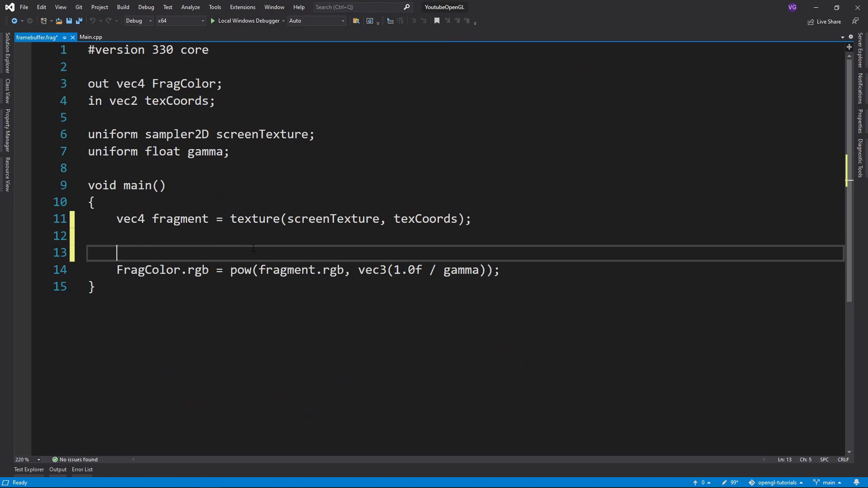
key("Return")
key("Up")
key("Up")
key("Up")
key("BackSpace")
type("3")
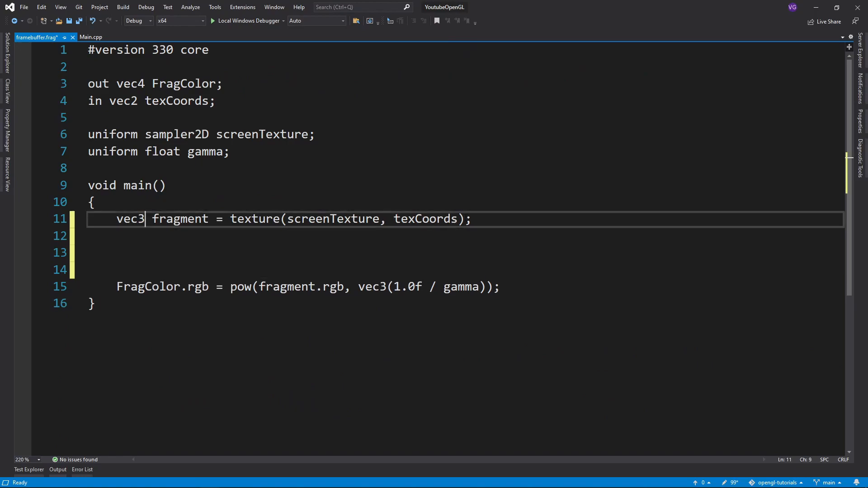
key("End")
key("Left")
type(".rgb")
left_click(411, 252)
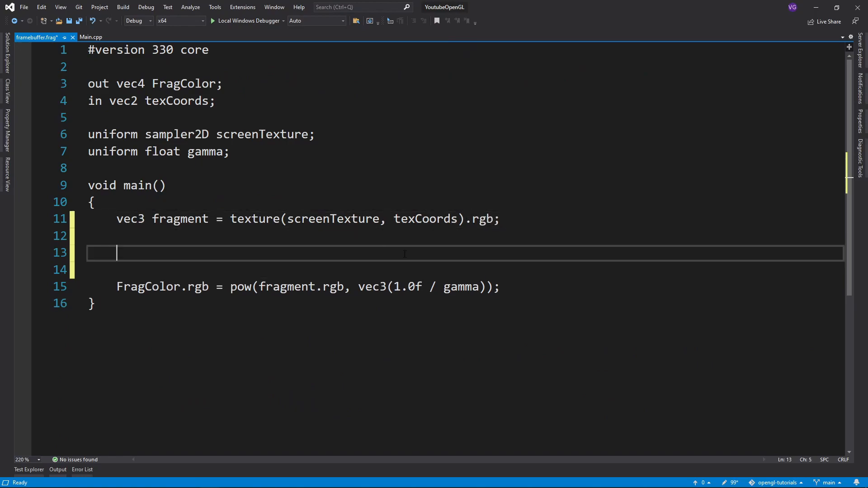
type("float e")
type("xposure = 0")
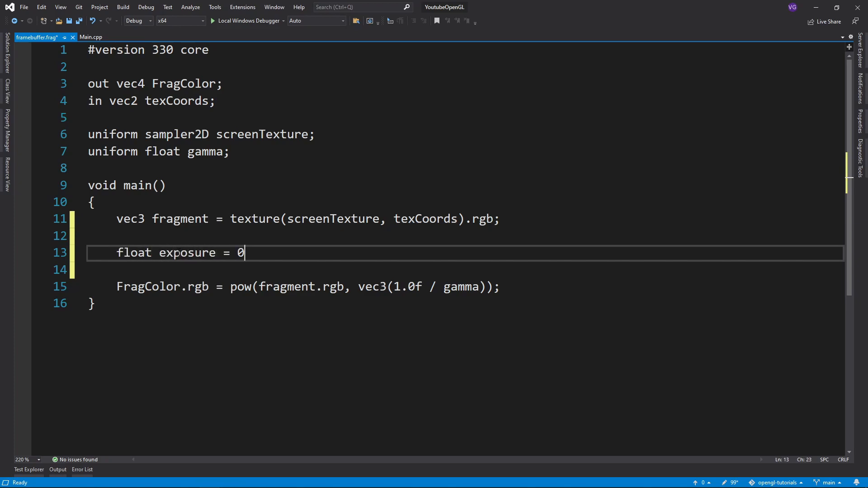
type(".1f;")
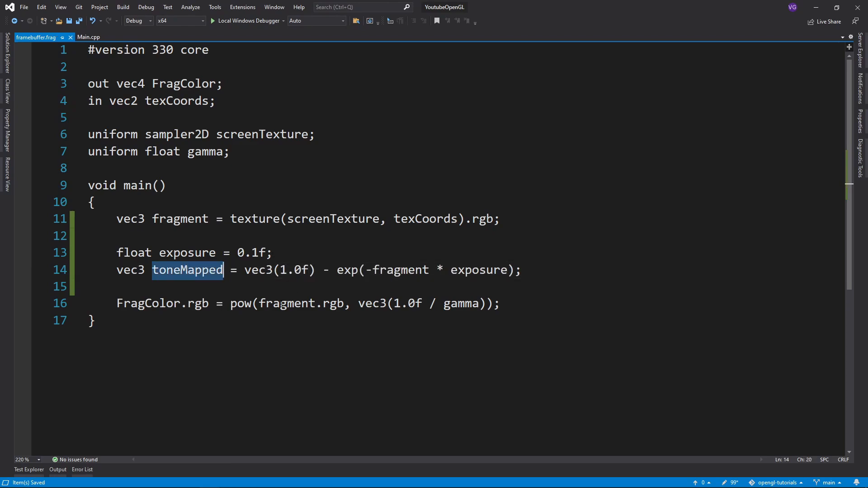
type("toneMapped")
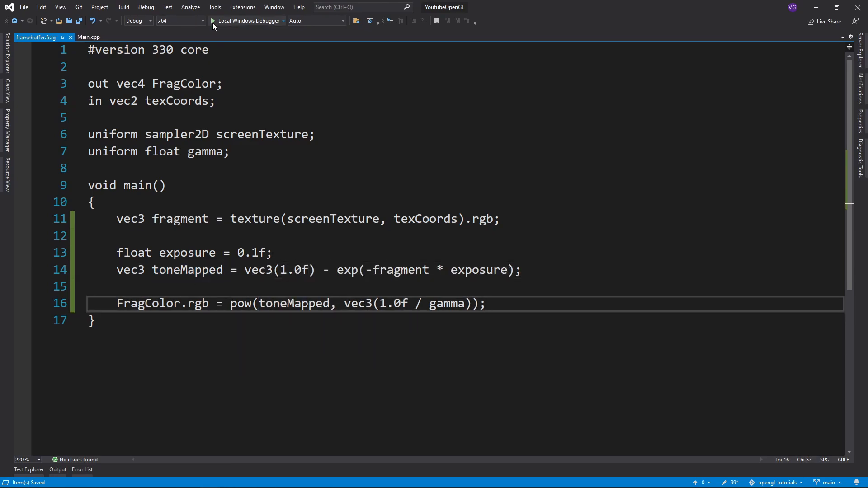
Run with Local Windows Debugger and orbit the camera to inspect the tone-mapped brick wall
left_click(249, 20)
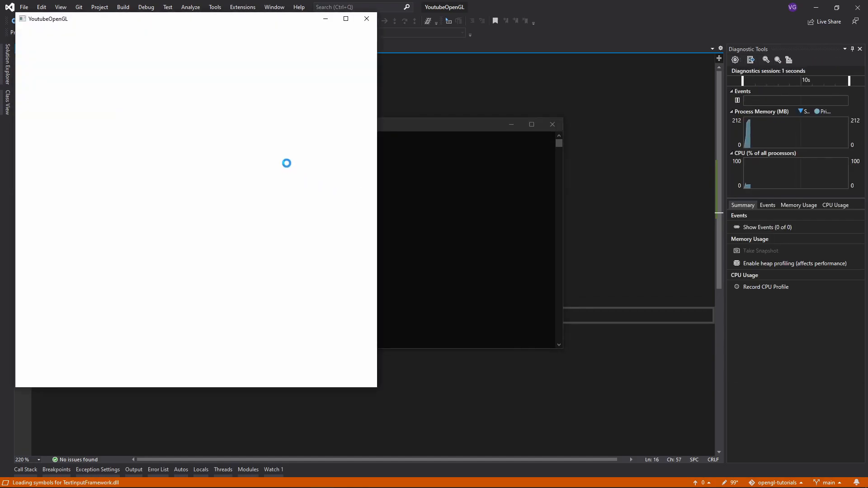
scroll(286, 169, "down", 3)
left_click_drag(227, 19, 359, 54)
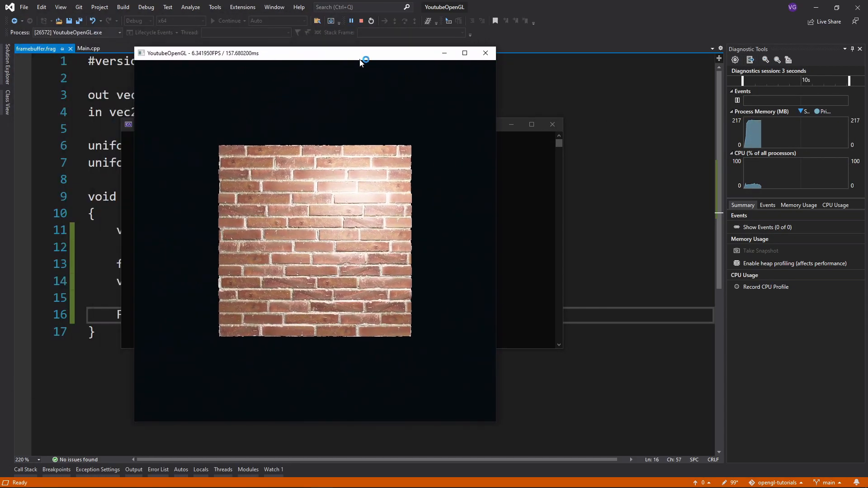